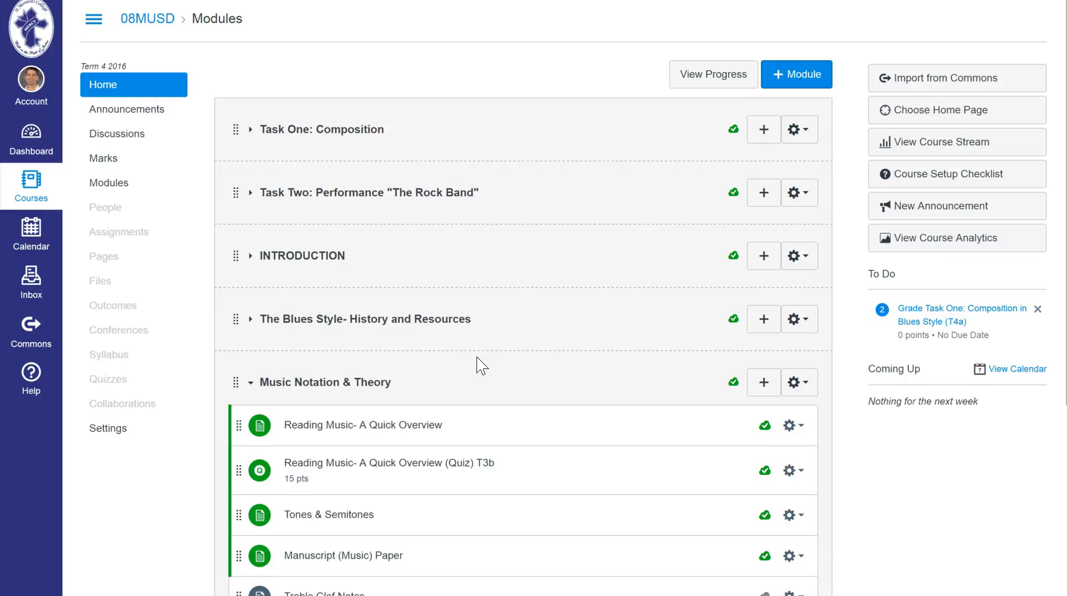
Check which existing quizzes can be added to the Music Notation & Theory module, and close without adding one.
{"action": "scroll", "coordinate": [480, 364], "scroll_direction": "down", "scroll_amount": 3}
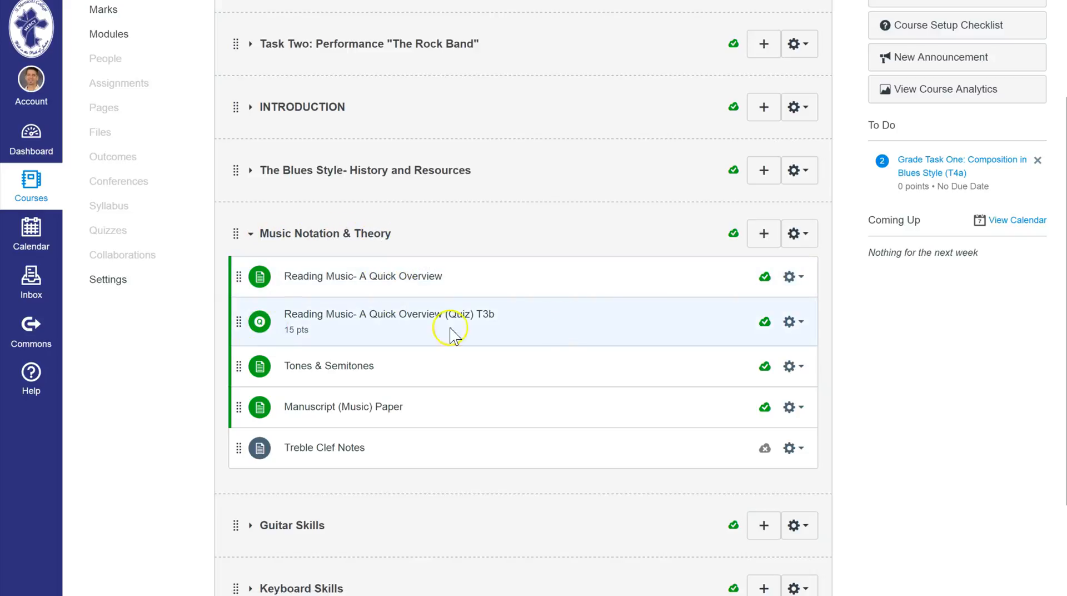
{"action": "scroll", "coordinate": [322, 324], "scroll_direction": "up", "scroll_amount": 3}
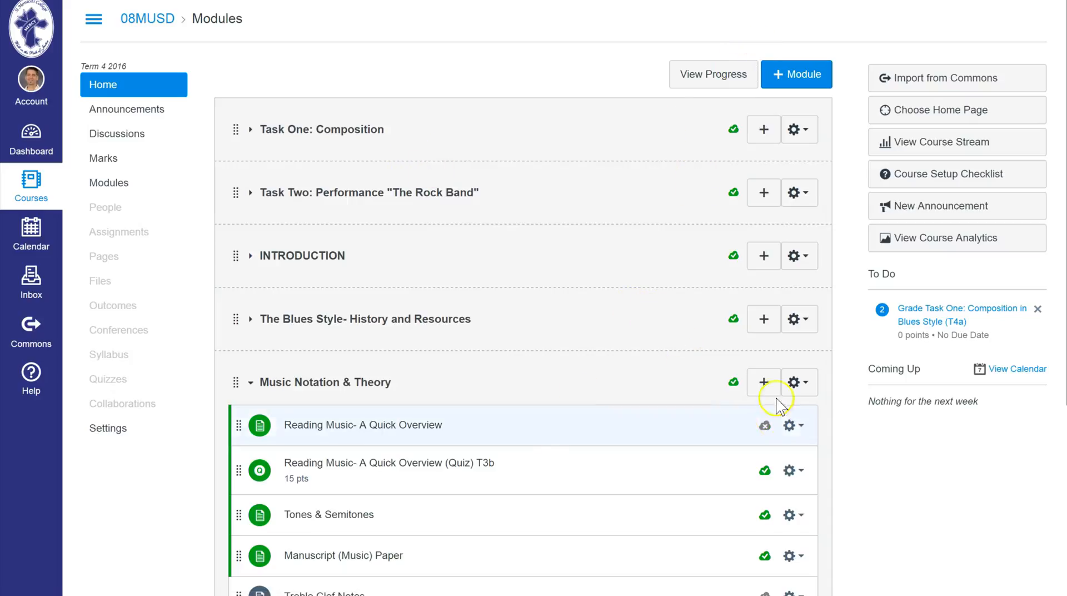
{"action": "left_click", "coordinate": [764, 383]}
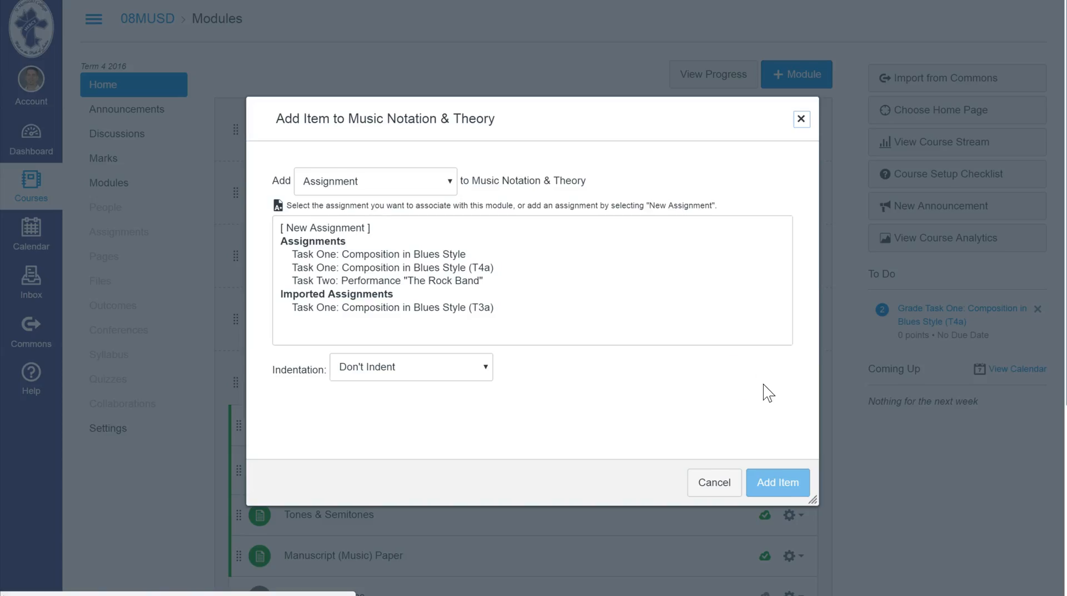
{"action": "left_click", "coordinate": [414, 180]}
{"action": "left_click", "coordinate": [348, 217]}
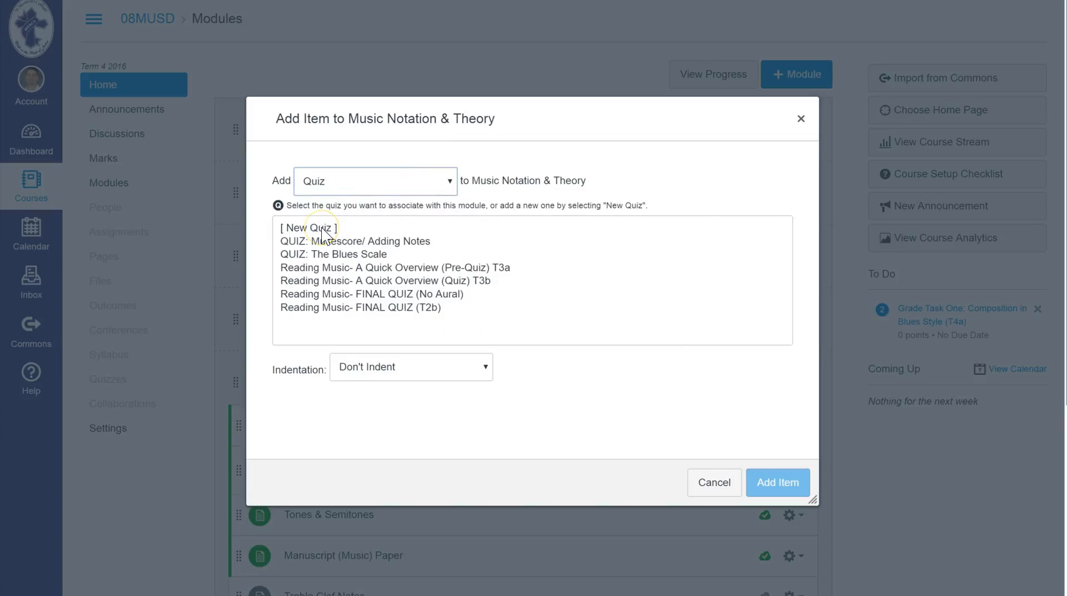
{"action": "left_click", "coordinate": [713, 482]}
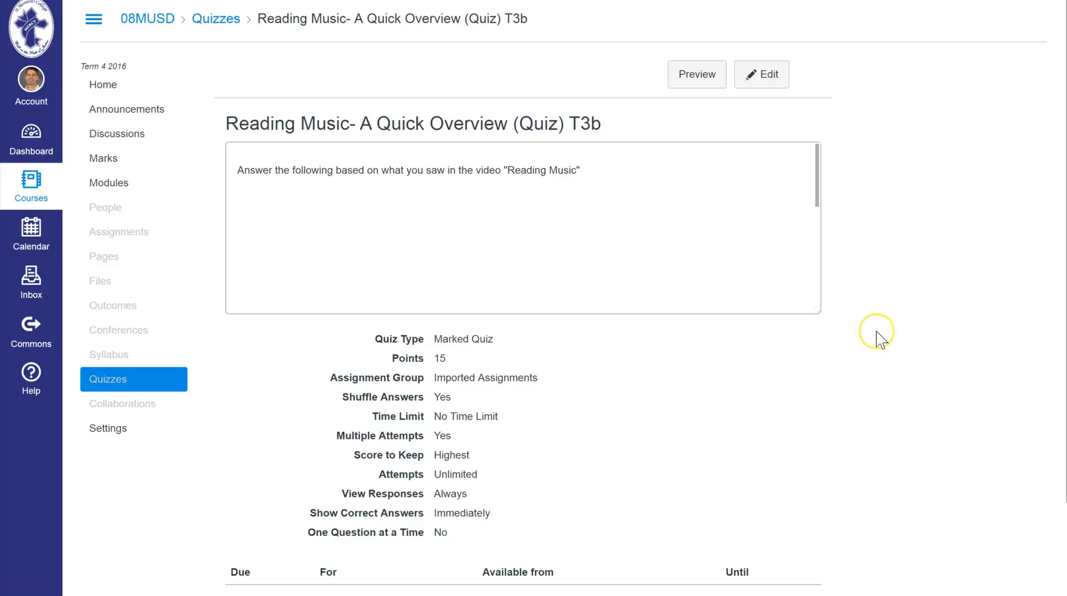
Review the summary details of the quiz "Reading Music- A Quick Overview (Quiz) T3b".
{"action": "scroll", "coordinate": [878, 336], "scroll_direction": "down", "scroll_amount": 2}
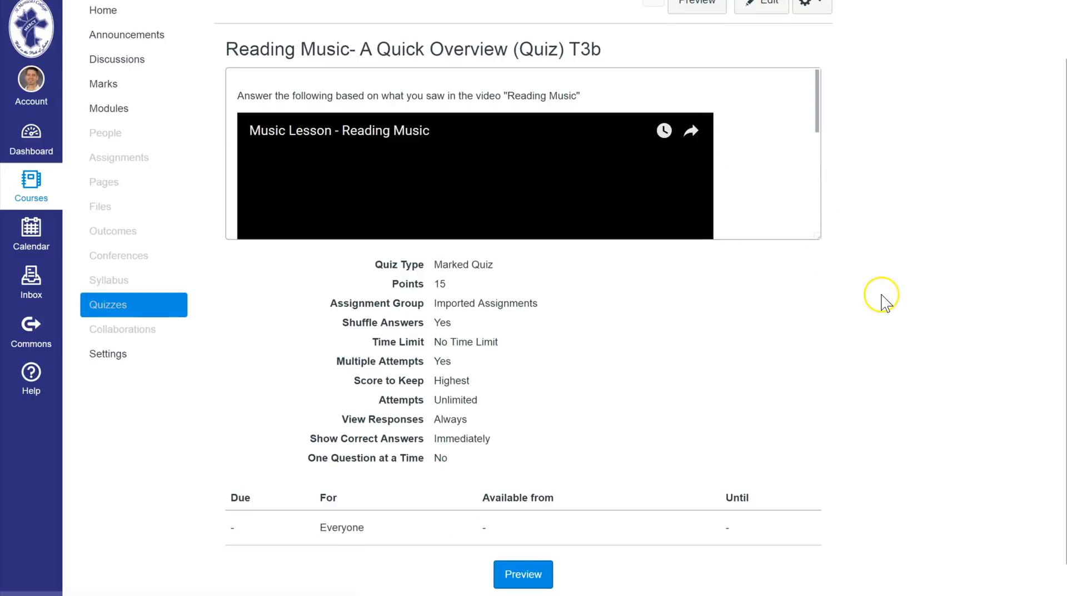
{"action": "scroll", "coordinate": [857, 322], "scroll_direction": "down", "scroll_amount": 3}
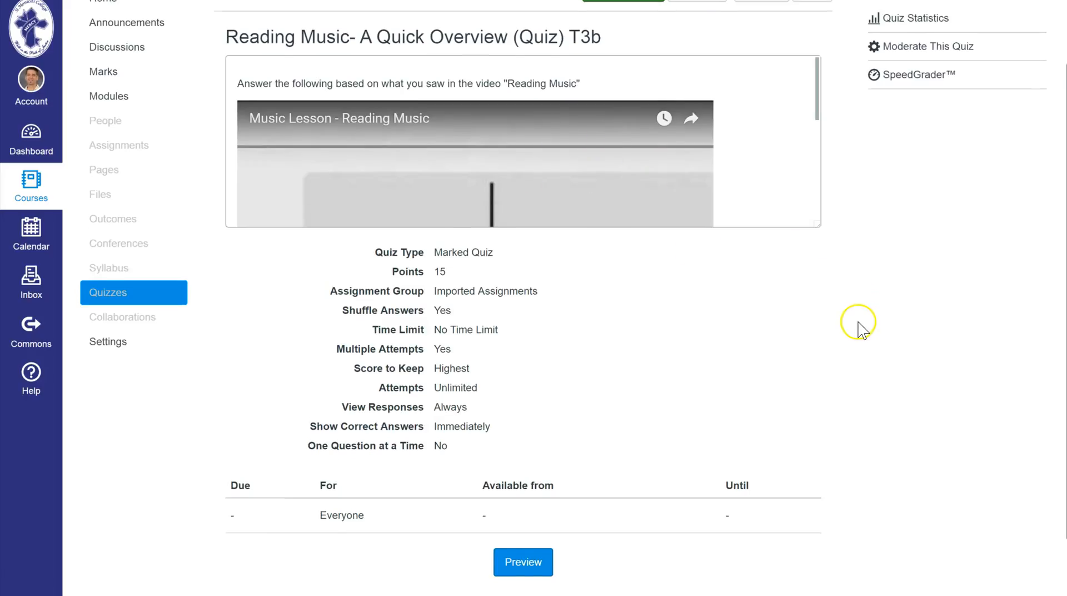
{"action": "scroll", "coordinate": [846, 329], "scroll_direction": "up", "scroll_amount": 5}
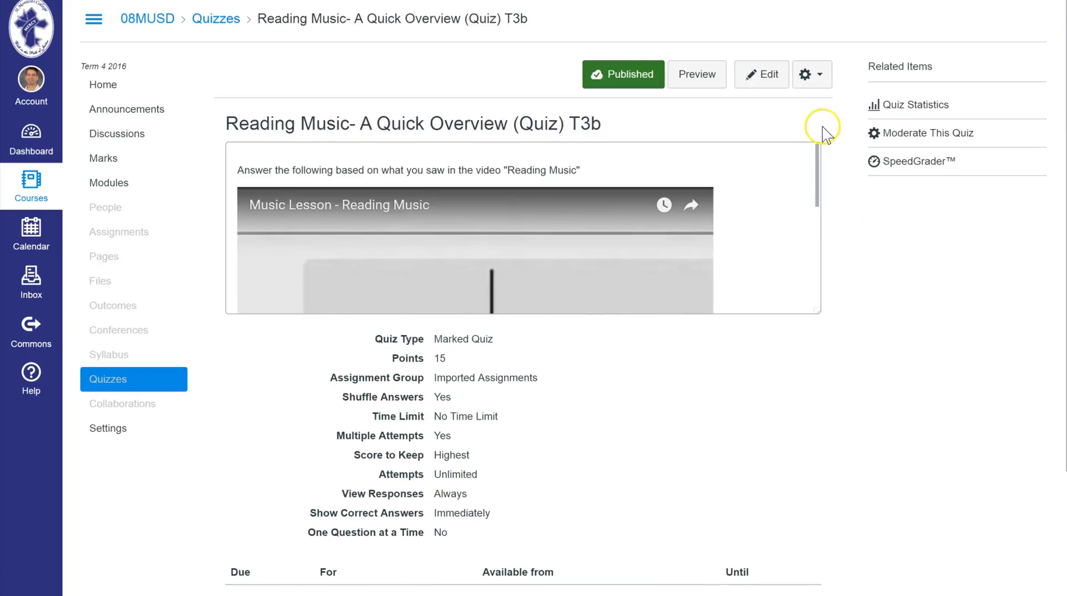
Open the quiz for editing and view its instructions and the available quiz types, keeping Marked Quiz.
{"action": "left_click", "coordinate": [759, 75]}
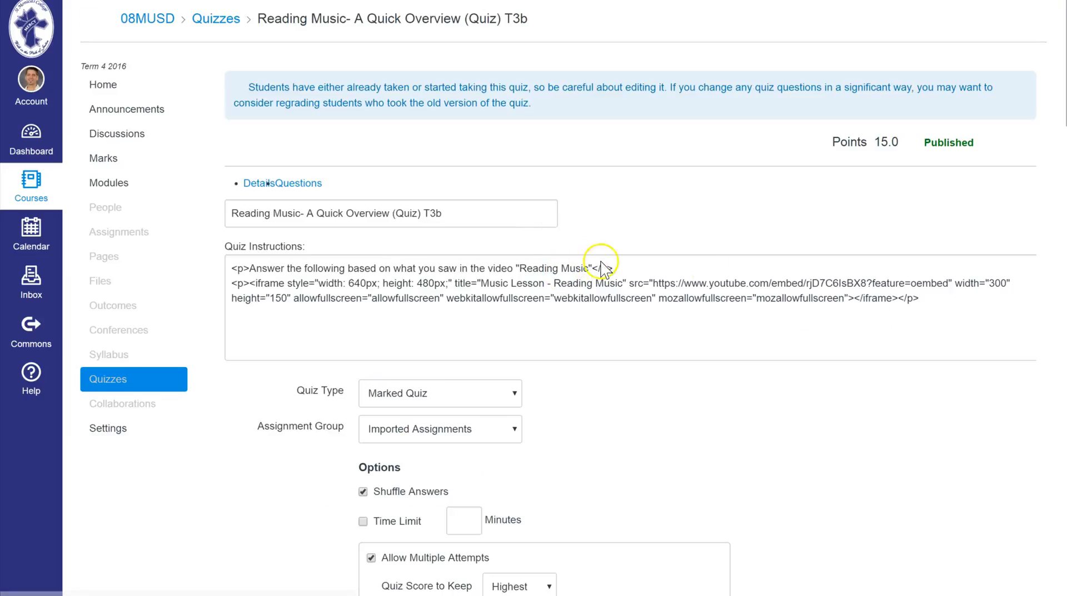
{"action": "scroll", "coordinate": [722, 272], "scroll_direction": "down", "scroll_amount": 1}
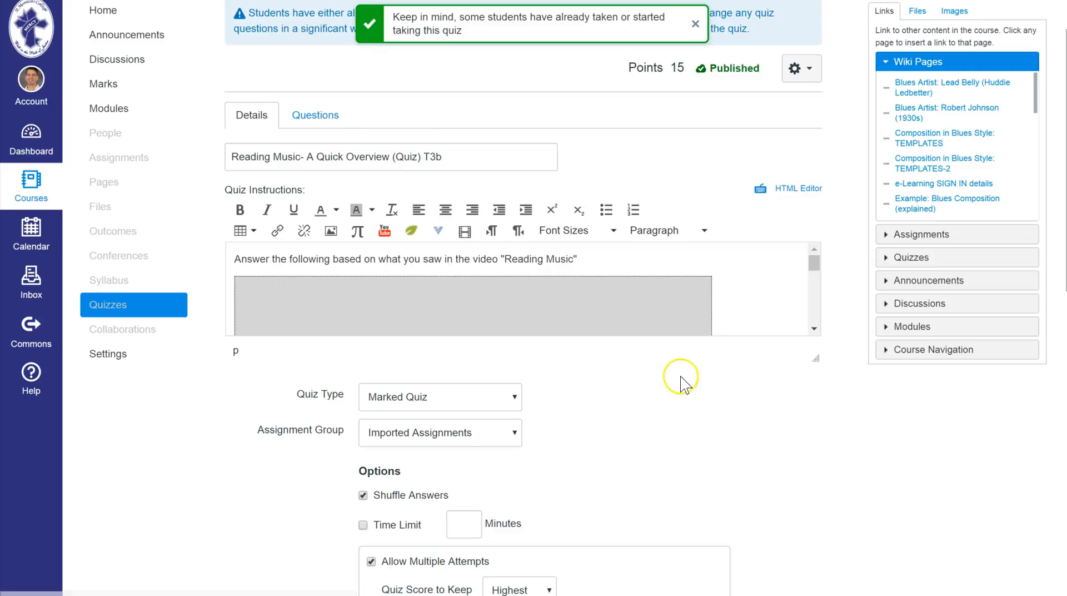
{"action": "scroll", "coordinate": [699, 411], "scroll_direction": "down", "scroll_amount": 1}
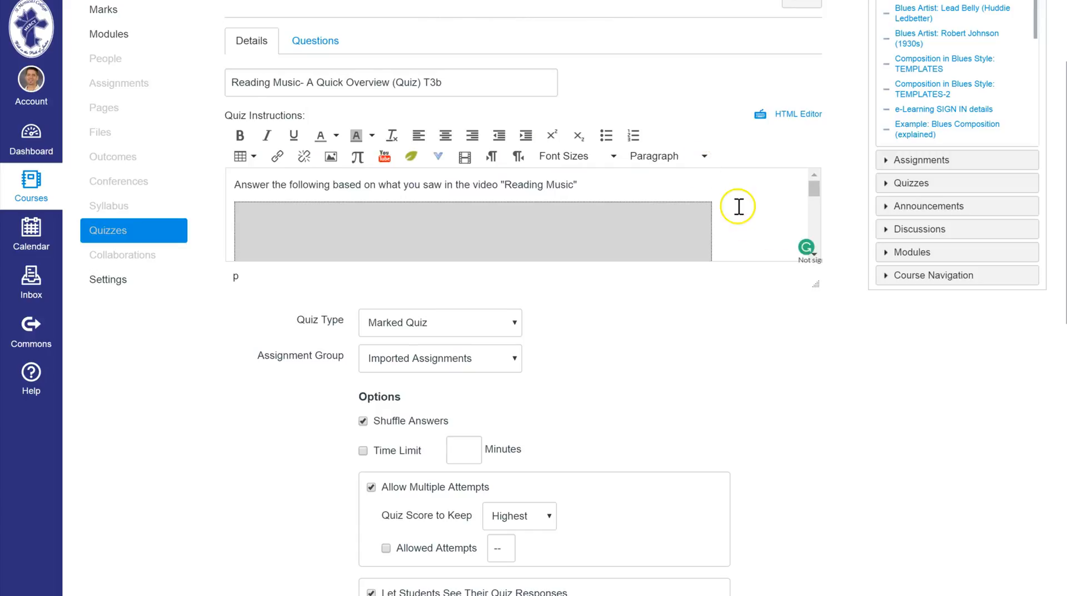
{"action": "scroll", "coordinate": [694, 350], "scroll_direction": "down", "scroll_amount": 1}
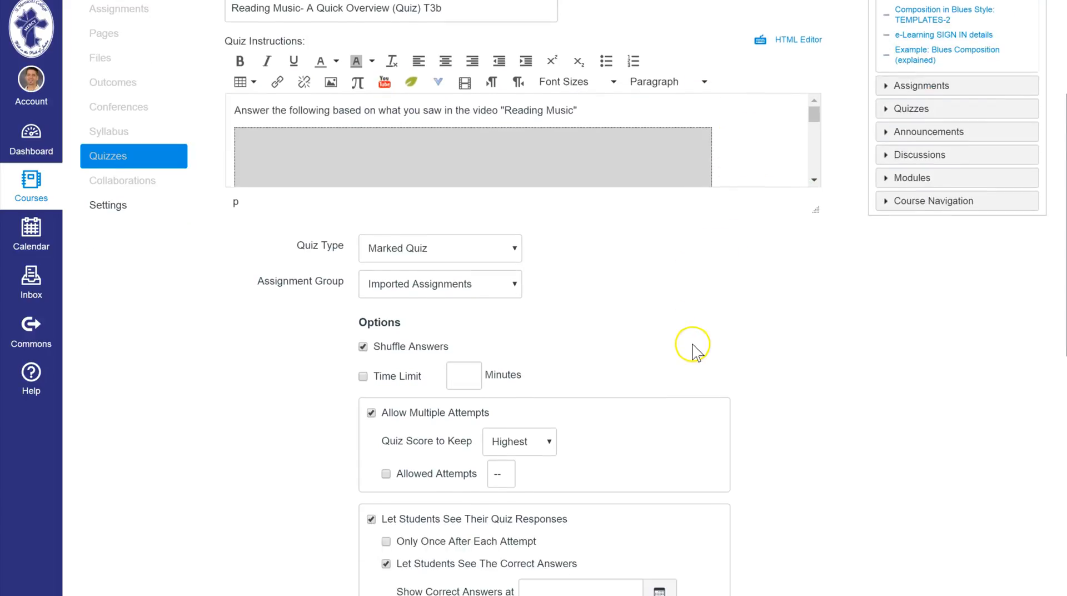
{"action": "scroll", "coordinate": [695, 350], "scroll_direction": "down", "scroll_amount": 1}
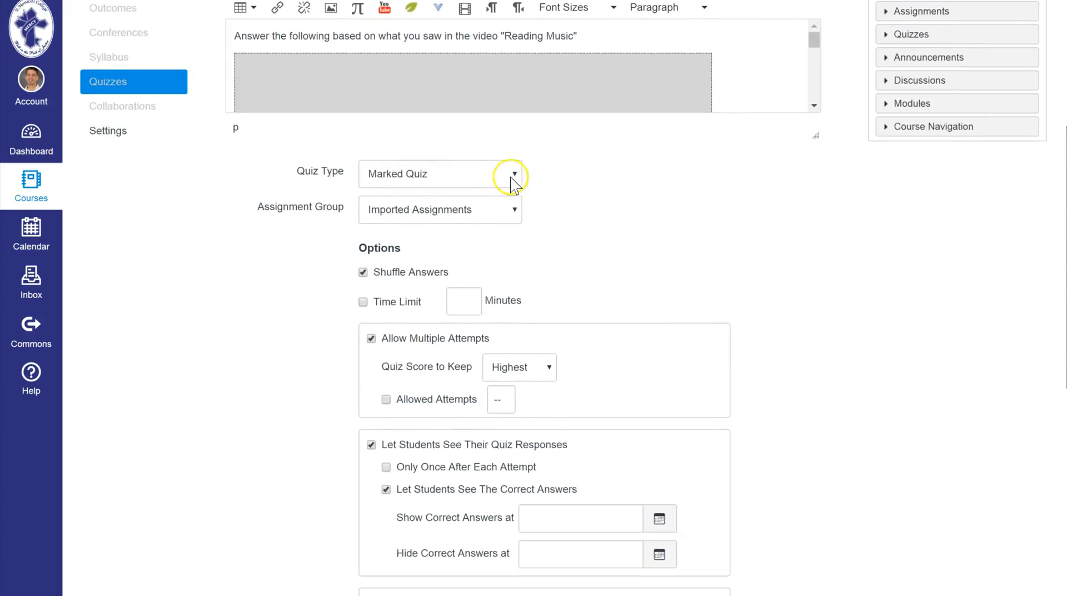
{"action": "left_click", "coordinate": [513, 177]}
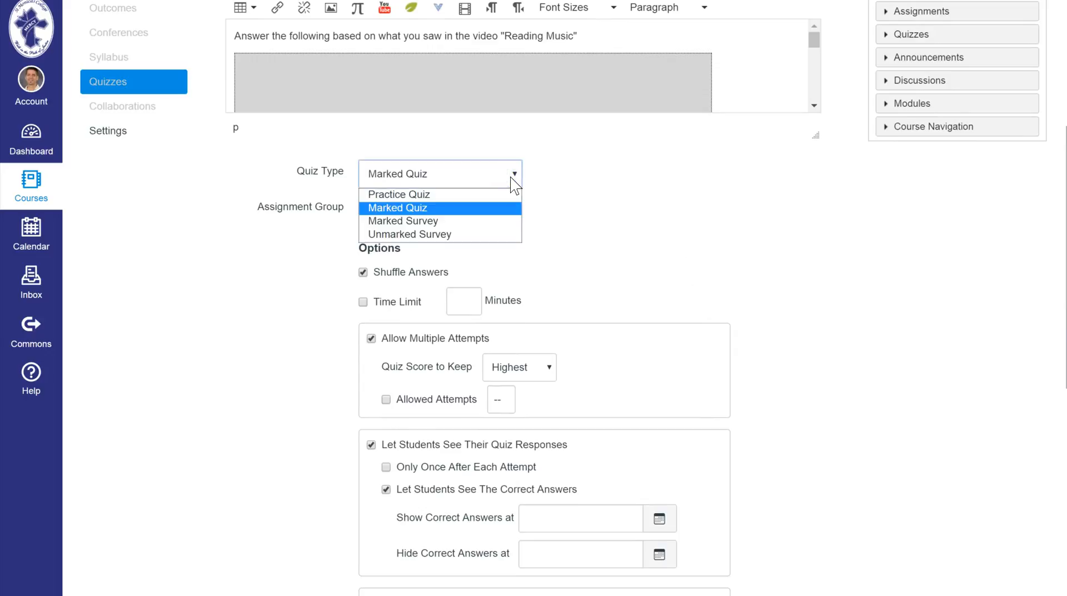
{"action": "left_click", "coordinate": [514, 176]}
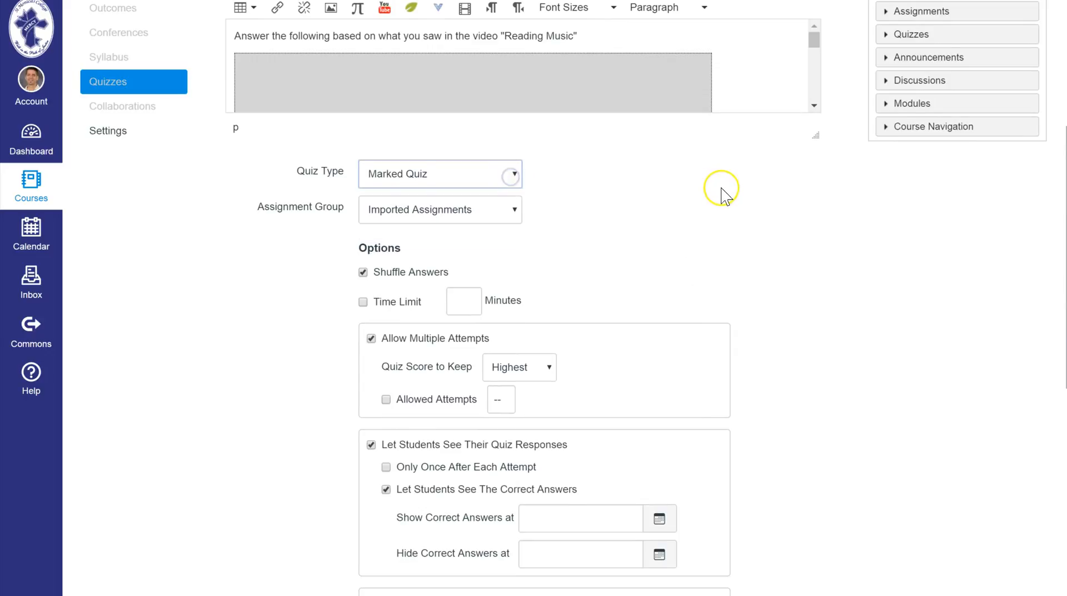
Examine the quiz's attempt, response-visibility, restriction and assignment settings.
{"action": "scroll", "coordinate": [721, 191], "scroll_direction": "down", "scroll_amount": 1}
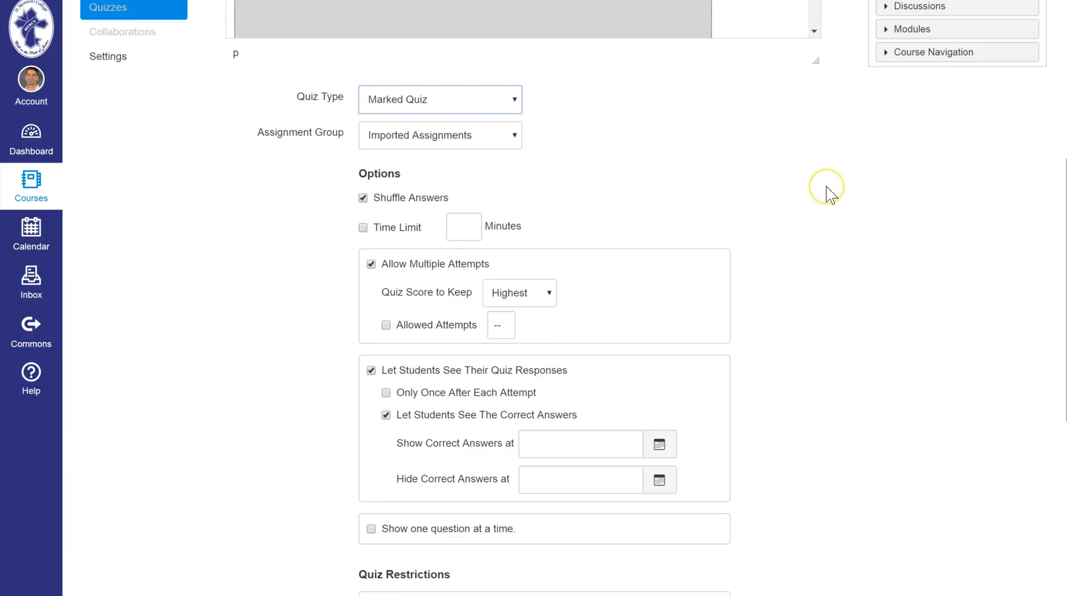
{"action": "scroll", "coordinate": [830, 195], "scroll_direction": "down", "scroll_amount": 1}
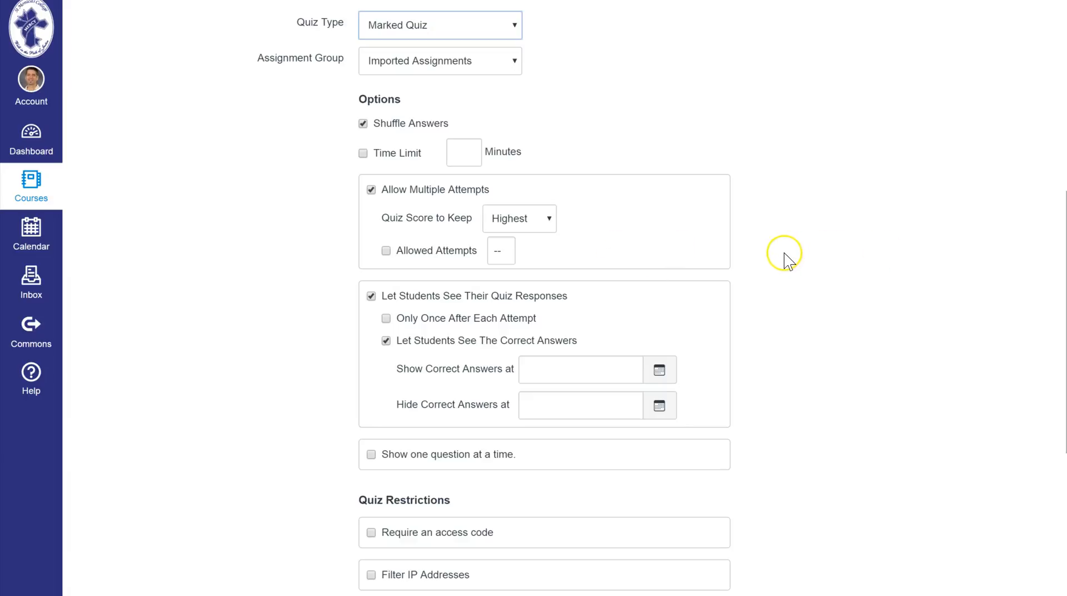
{"action": "scroll", "coordinate": [783, 261], "scroll_direction": "down", "scroll_amount": 3}
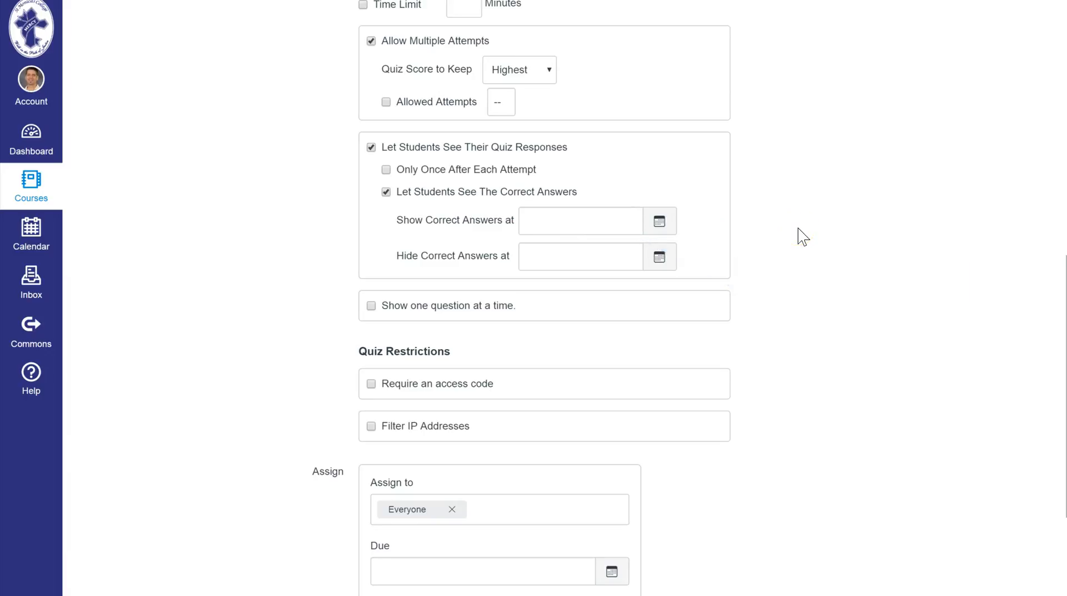
{"action": "scroll", "coordinate": [800, 234], "scroll_direction": "down", "scroll_amount": 1}
{"action": "scroll", "coordinate": [802, 236], "scroll_direction": "down", "scroll_amount": 1}
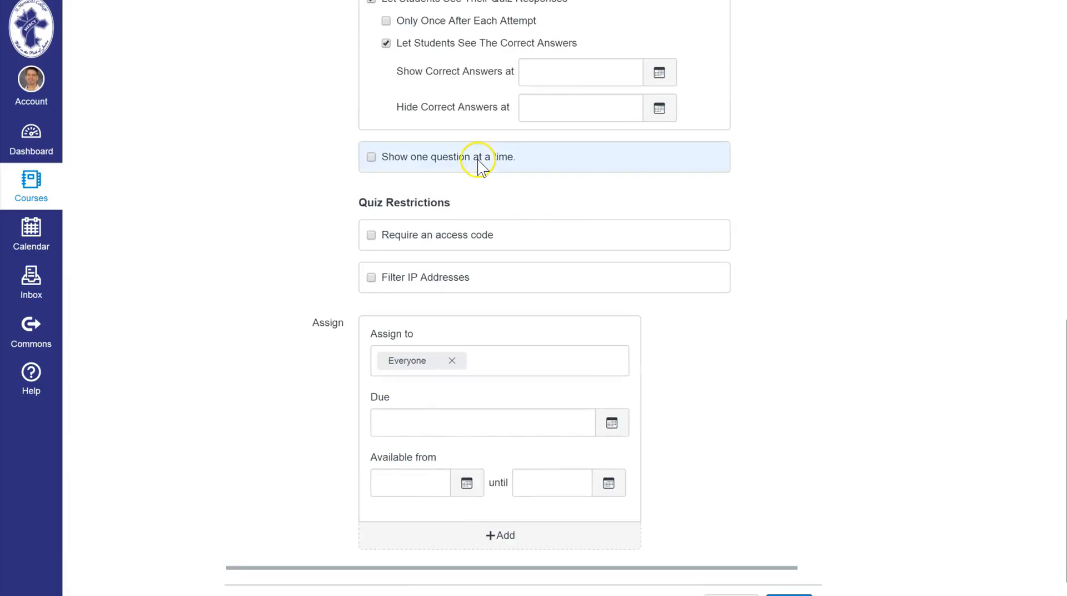
{"action": "scroll", "coordinate": [826, 252], "scroll_direction": "down", "scroll_amount": 1}
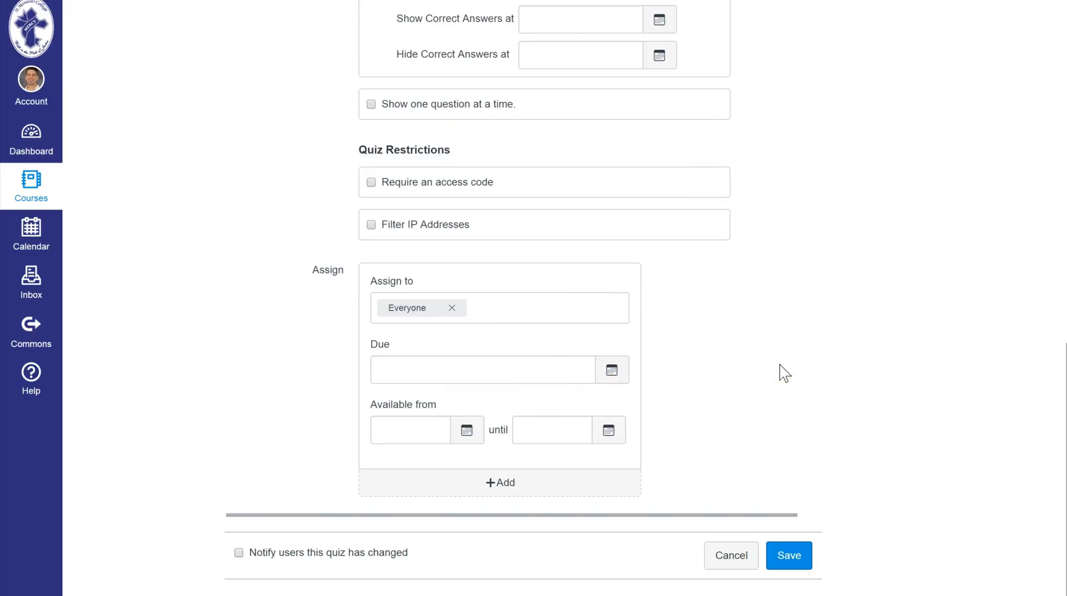
{"action": "scroll", "coordinate": [781, 372], "scroll_direction": "up", "scroll_amount": 15}
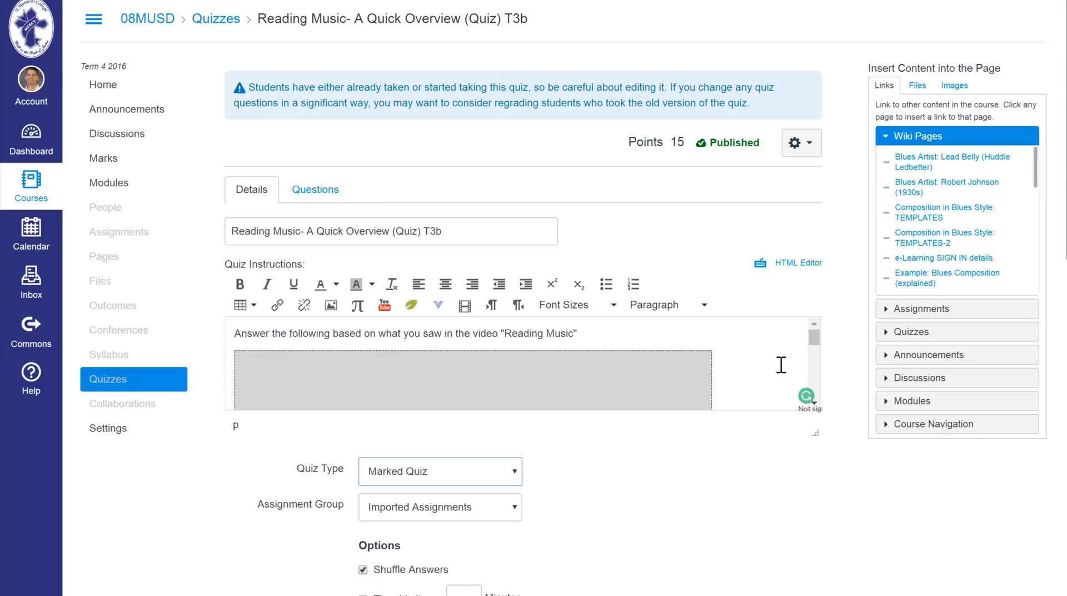
Go to the quiz's questions and open the first one, about the five lines in music, to examine its answers.
{"action": "left_click", "coordinate": [311, 189]}
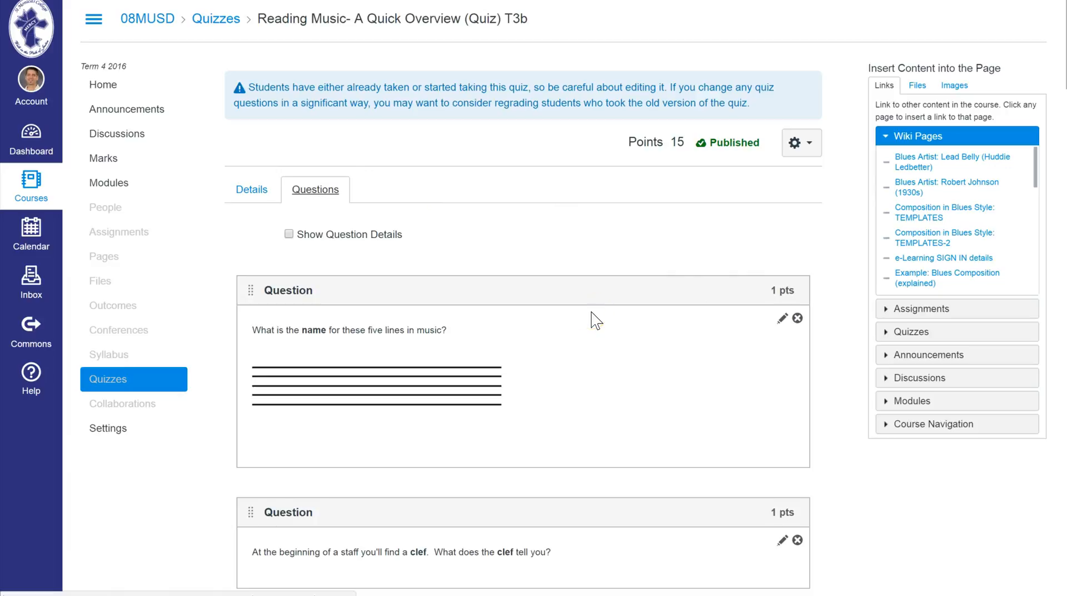
{"action": "scroll", "coordinate": [579, 353], "scroll_direction": "down", "scroll_amount": 1}
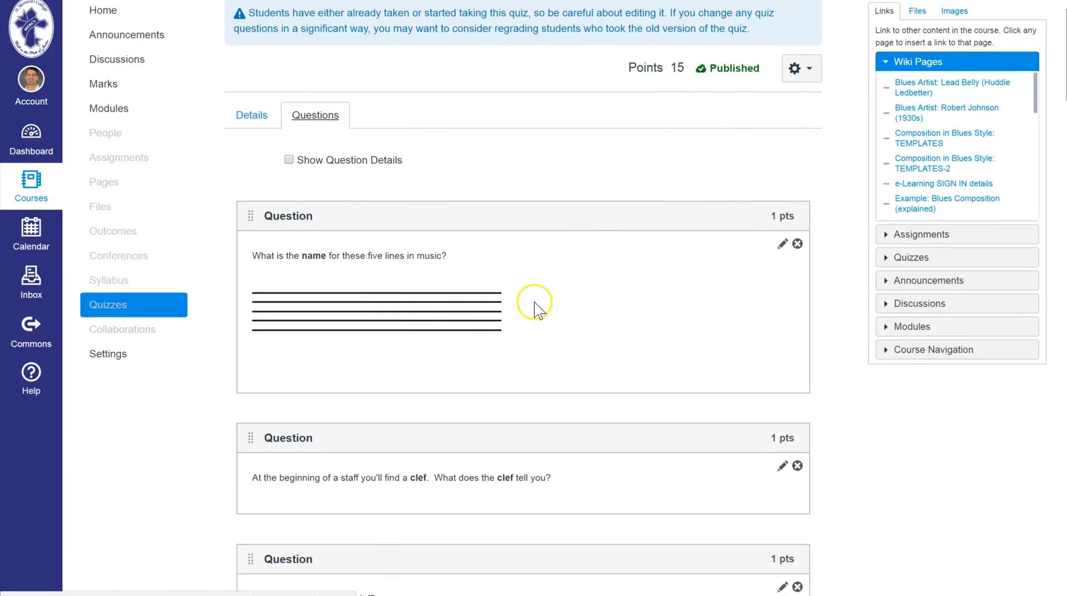
{"action": "left_click", "coordinate": [781, 249]}
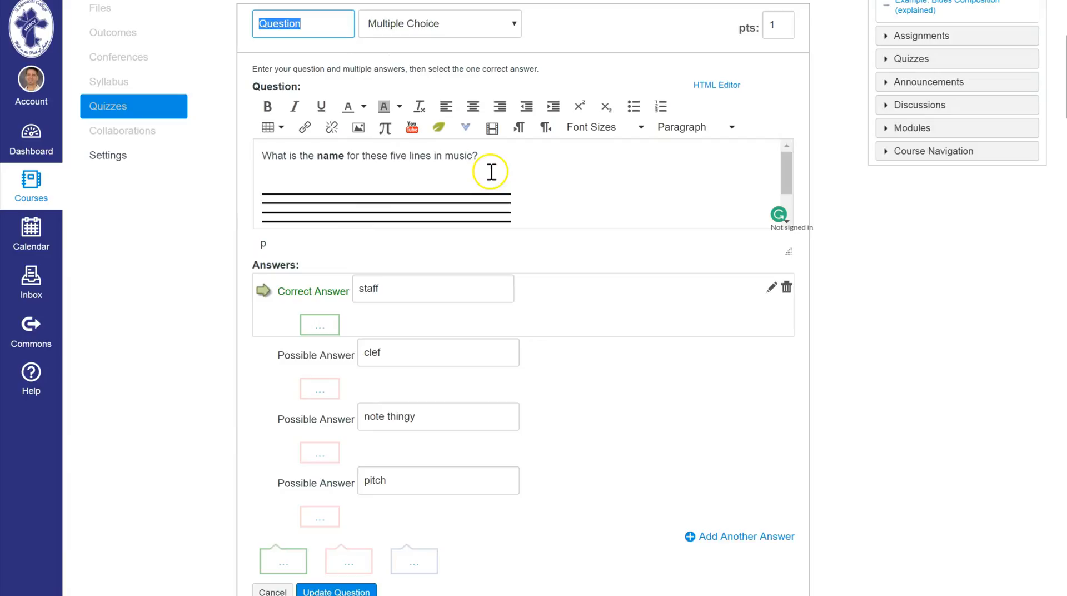
{"action": "scroll", "coordinate": [572, 177], "scroll_direction": "down", "scroll_amount": 2}
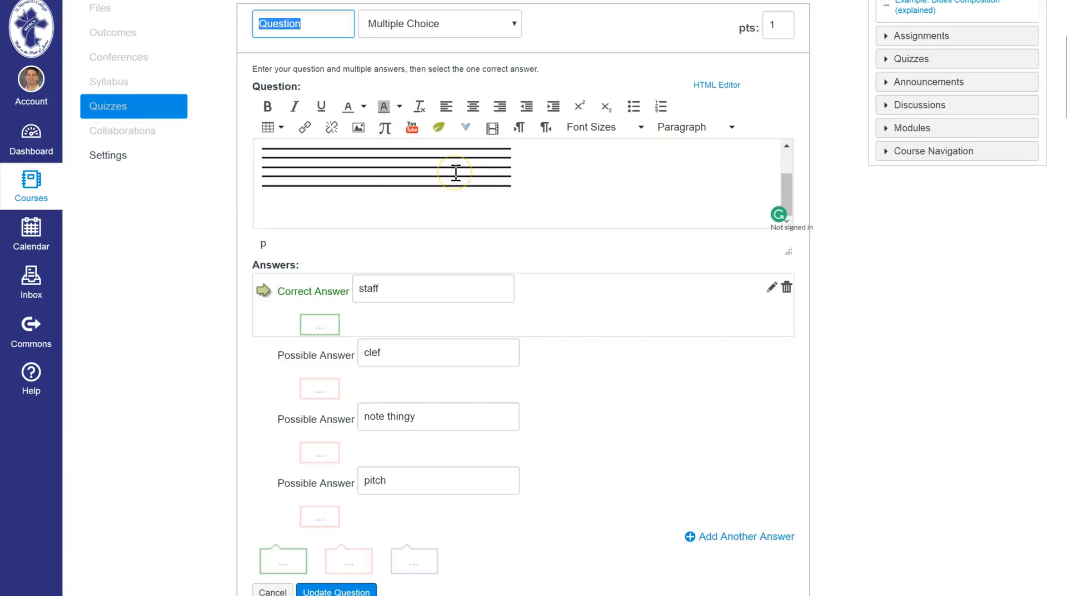
{"action": "scroll", "coordinate": [639, 291], "scroll_direction": "down", "scroll_amount": 2}
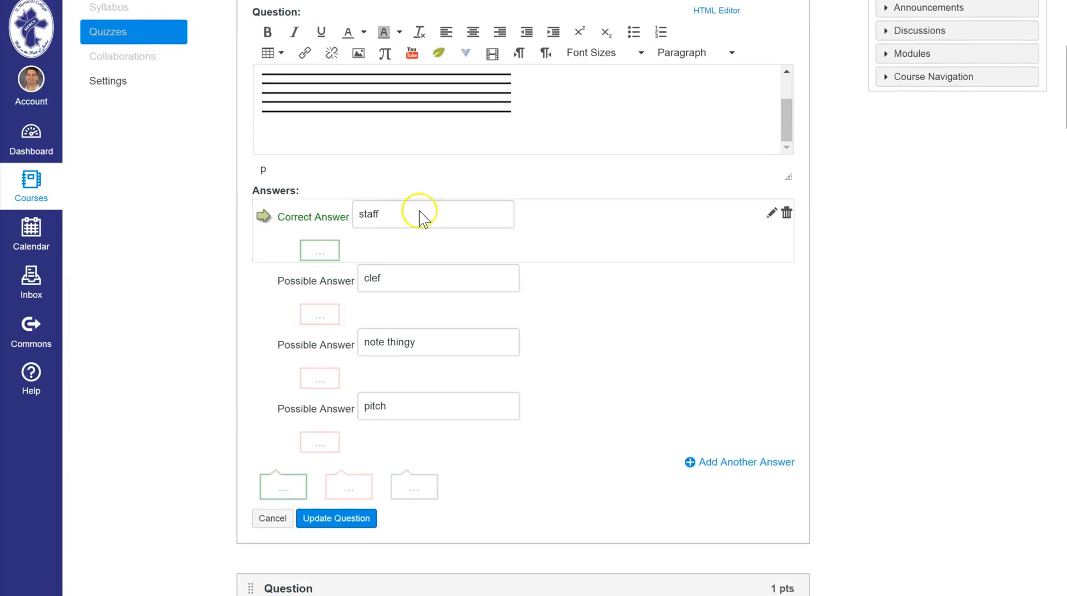
View the comment fields for the "staff" and "note thingy" answers, leave them empty, and close the question.
{"action": "left_click", "coordinate": [319, 250]}
{"action": "left_click", "coordinate": [328, 347]}
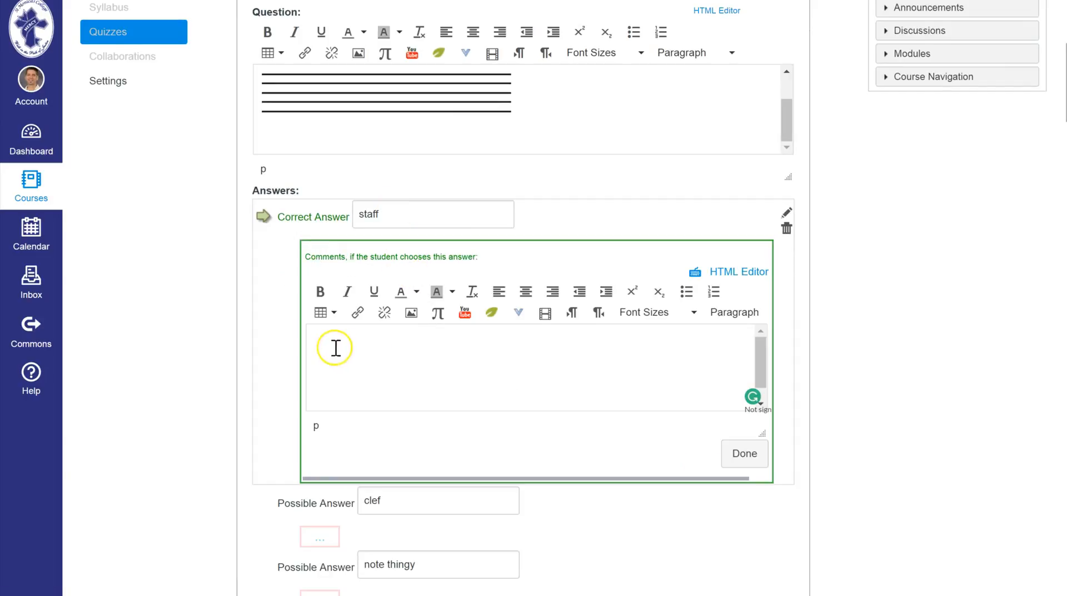
{"action": "left_click", "coordinate": [739, 454]}
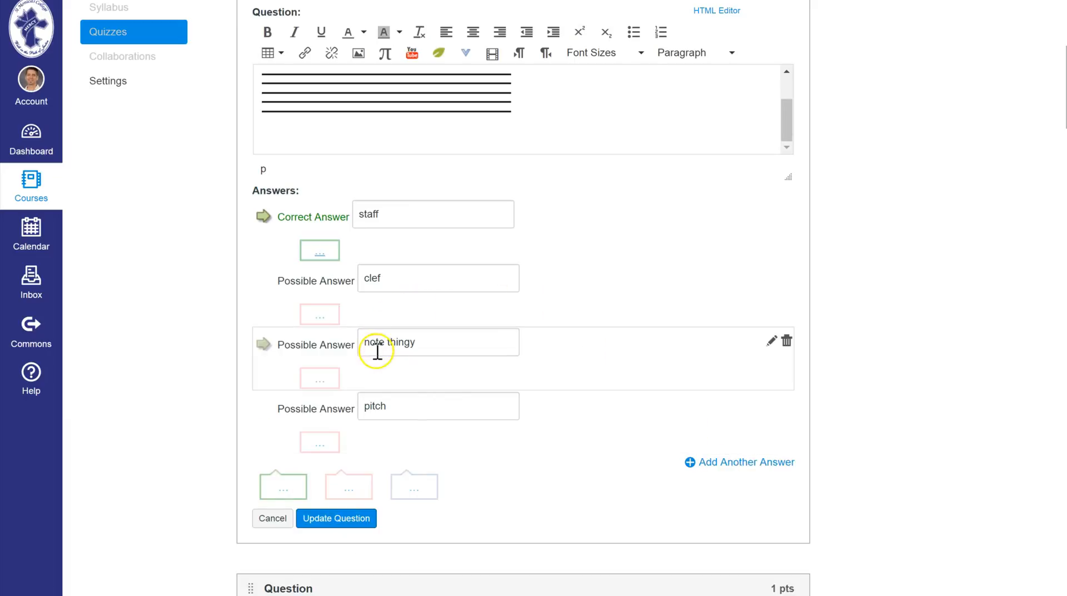
{"action": "left_click", "coordinate": [320, 378]}
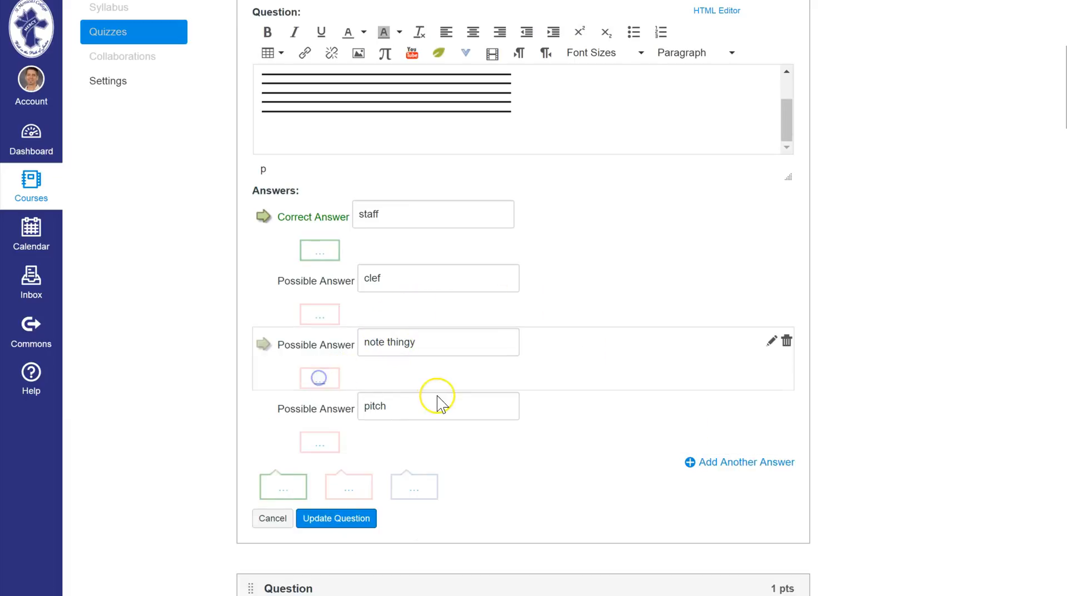
{"action": "left_click", "coordinate": [748, 584]}
{"action": "scroll", "coordinate": [626, 350], "scroll_direction": "down", "scroll_amount": 2}
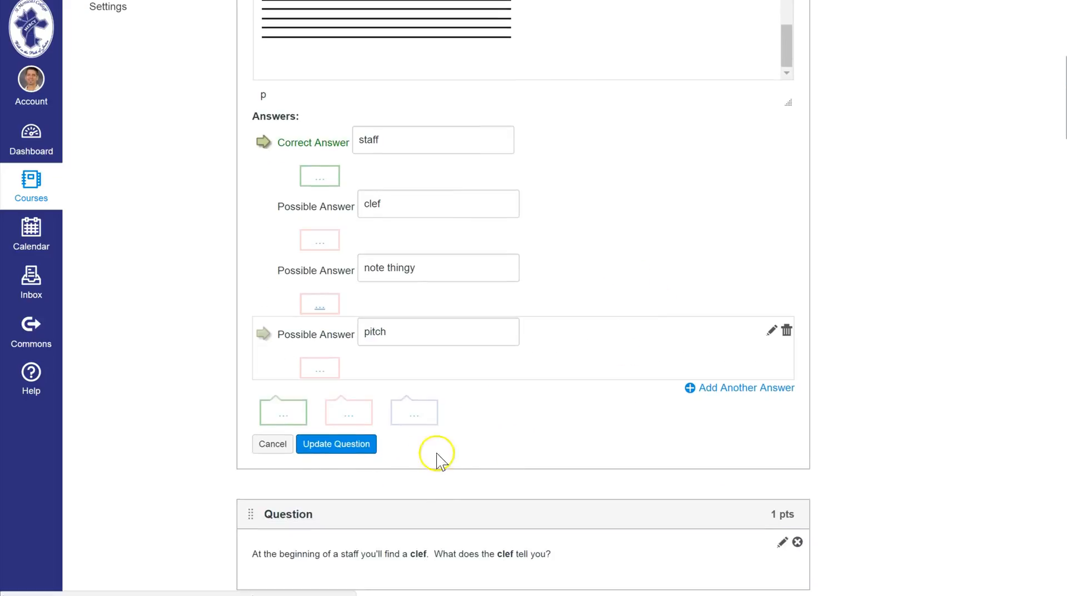
{"action": "left_click", "coordinate": [300, 443]}
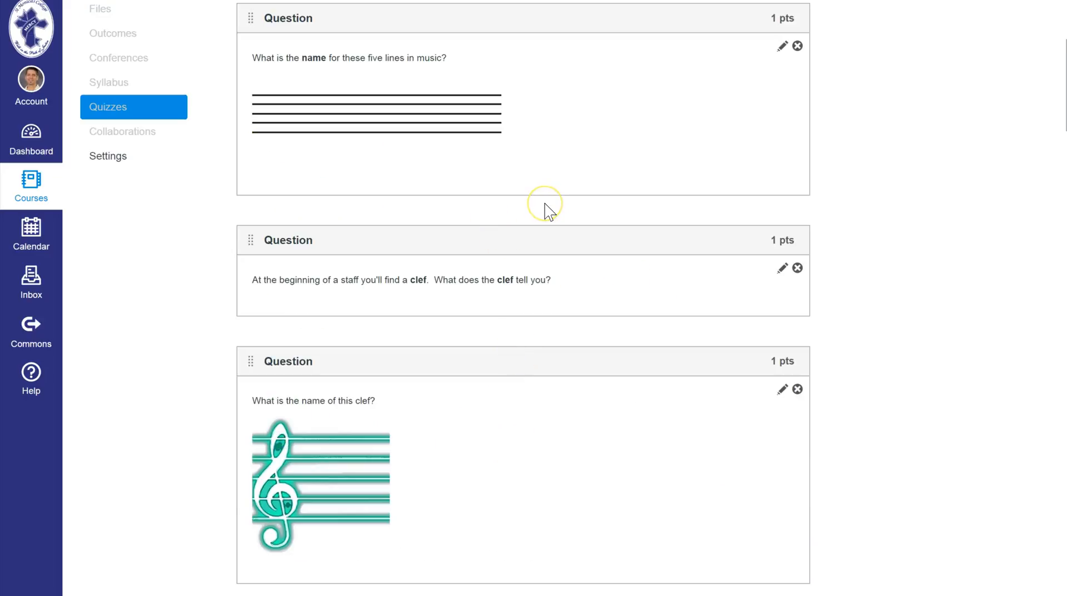
Open the question asking for the name of the pictured treble clef, examine its image and answers, and close it without changes.
{"action": "scroll", "coordinate": [550, 212], "scroll_direction": "down", "scroll_amount": 2}
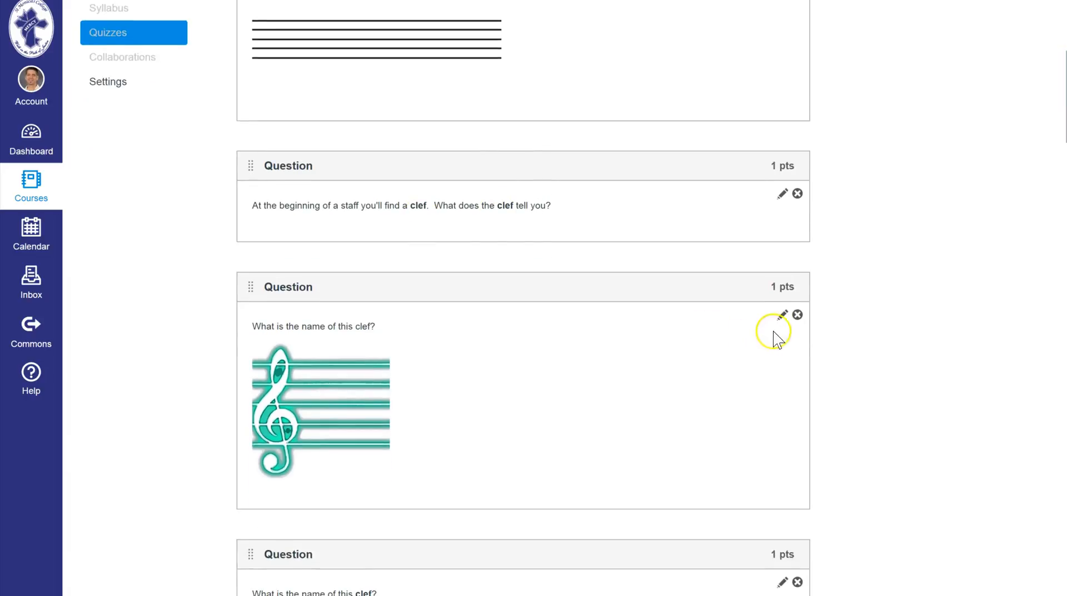
{"action": "left_click", "coordinate": [781, 314]}
{"action": "scroll", "coordinate": [582, 274], "scroll_direction": "down", "scroll_amount": 2}
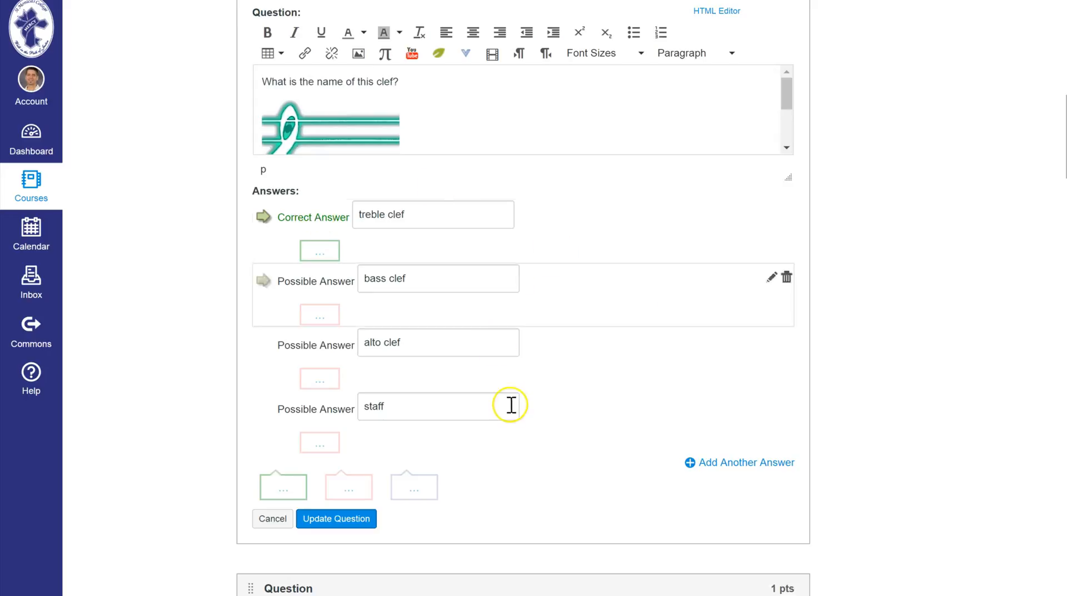
{"action": "scroll", "coordinate": [556, 391], "scroll_direction": "up", "scroll_amount": 5}
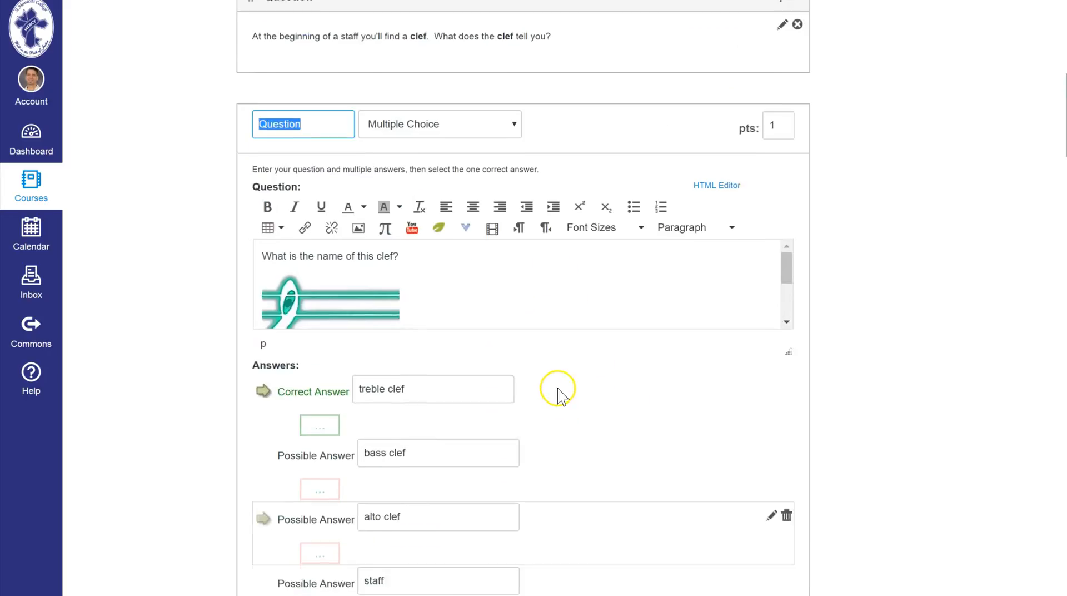
{"action": "scroll", "coordinate": [550, 345], "scroll_direction": "down", "scroll_amount": 1}
{"action": "scroll", "coordinate": [217, 489], "scroll_direction": "down", "scroll_amount": 5}
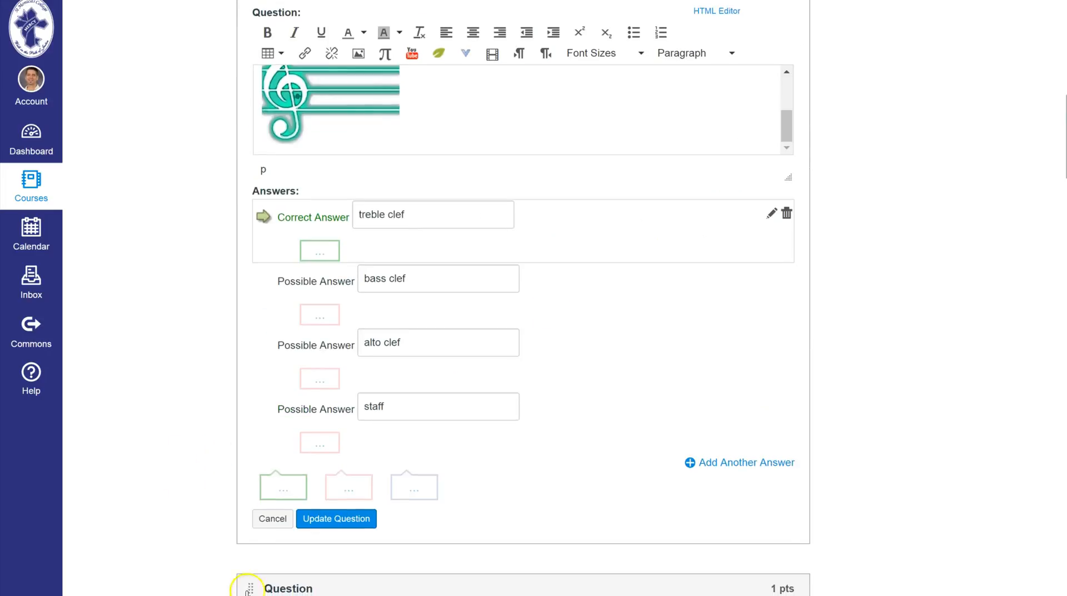
{"action": "left_click", "coordinate": [275, 520]}
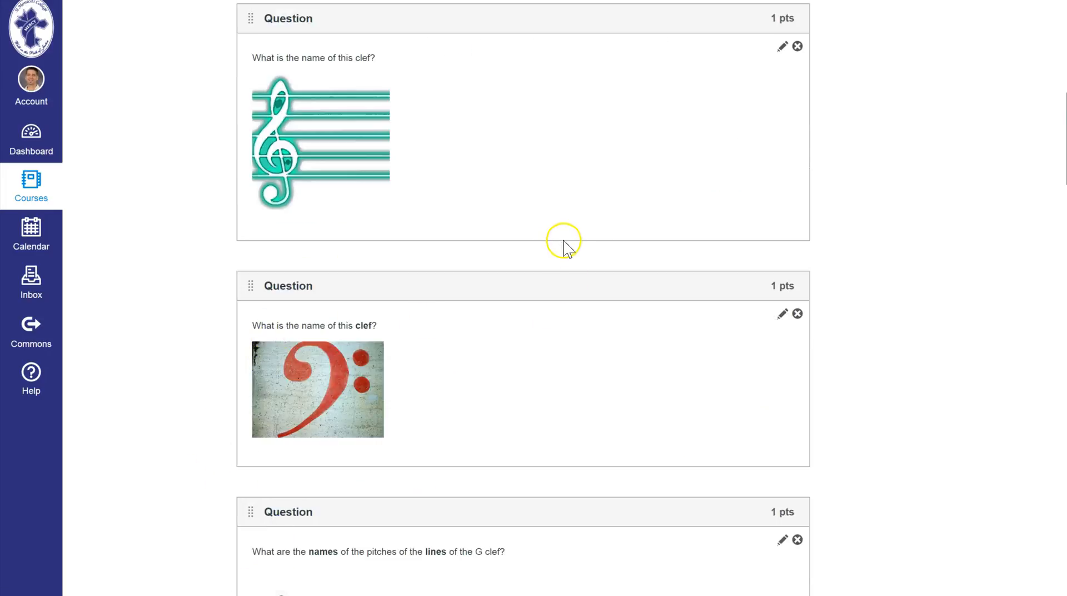
Look through the rest of the quiz's questions, including the clef pitches and note values, and return to the quiz overview.
{"action": "scroll", "coordinate": [565, 245], "scroll_direction": "down", "scroll_amount": 3}
{"action": "scroll", "coordinate": [566, 245], "scroll_direction": "down", "scroll_amount": 13}
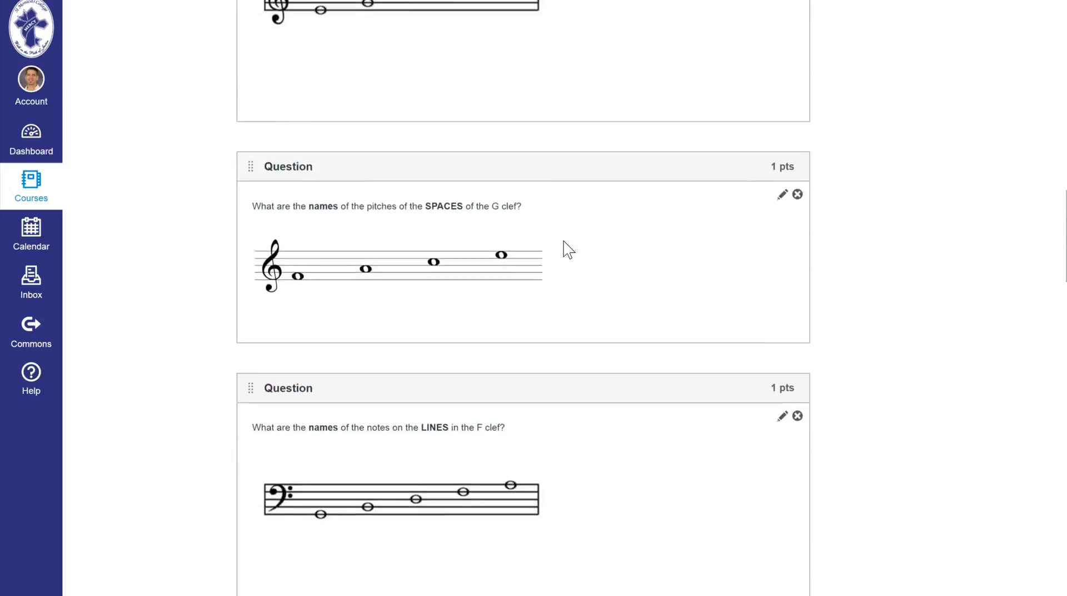
{"action": "scroll", "coordinate": [567, 248], "scroll_direction": "up", "scroll_amount": 19}
{"action": "scroll", "coordinate": [565, 248], "scroll_direction": "up", "scroll_amount": 10}
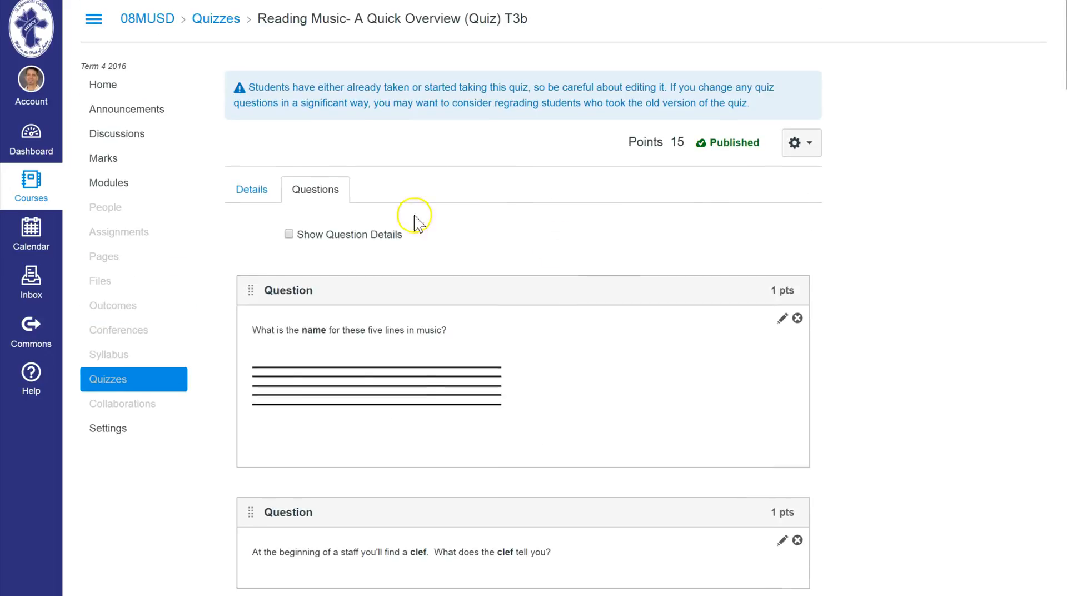
{"action": "scroll", "coordinate": [612, 211], "scroll_direction": "down", "scroll_amount": 8}
{"action": "scroll", "coordinate": [618, 229], "scroll_direction": "down", "scroll_amount": 20}
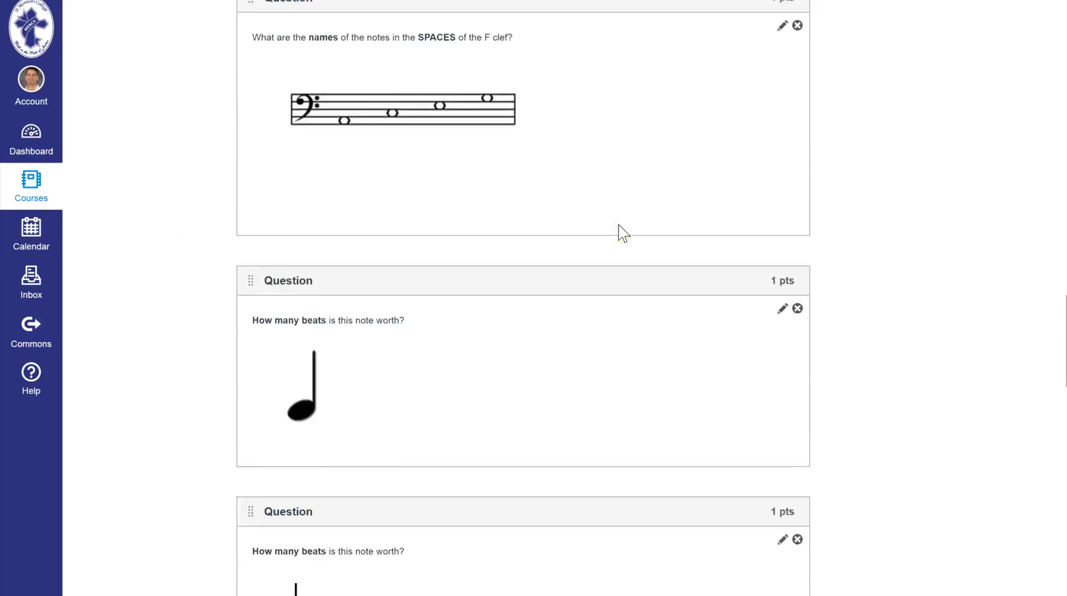
{"action": "left_click", "coordinate": [731, 555]}
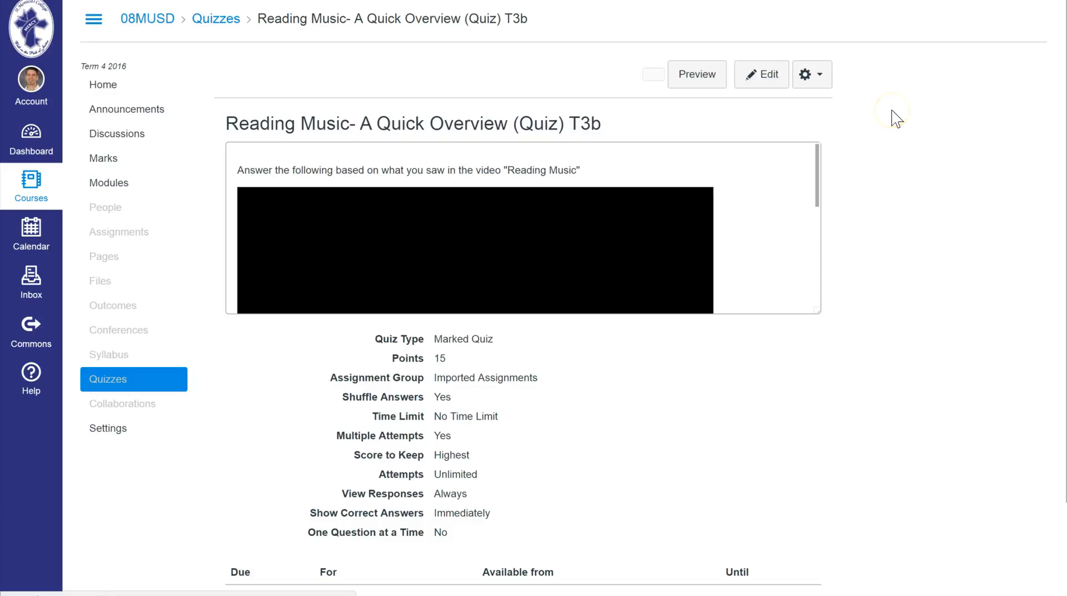
Open the quiz's statistics and view the Quiz Summary and the Student Analysis and Item Analysis report options.
{"action": "left_click", "coordinate": [922, 105]}
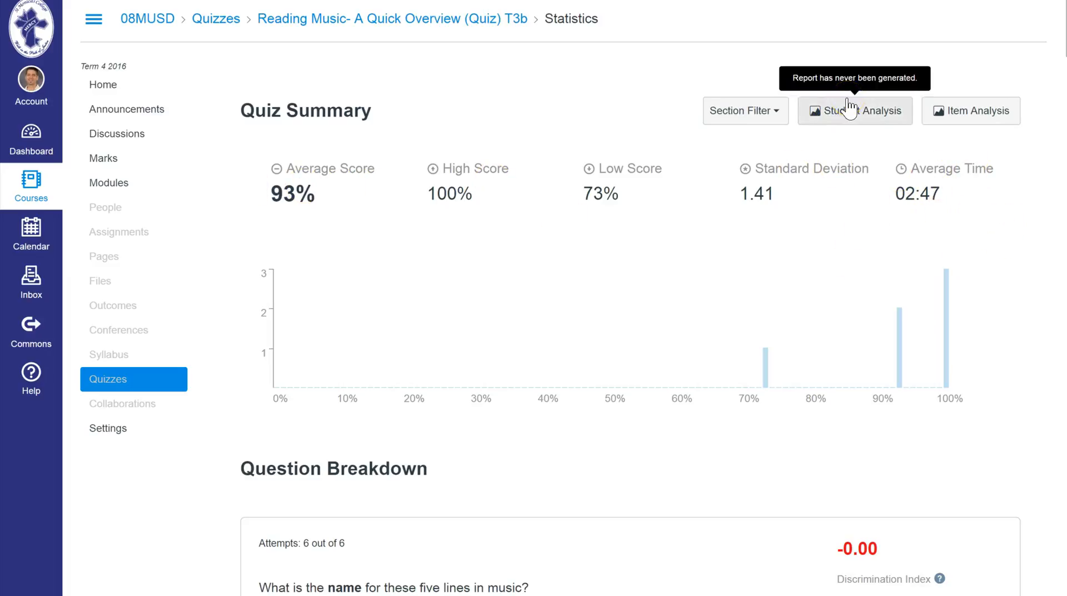
{"action": "left_click", "coordinate": [998, 107]}
{"action": "left_click", "coordinate": [1020, 199]}
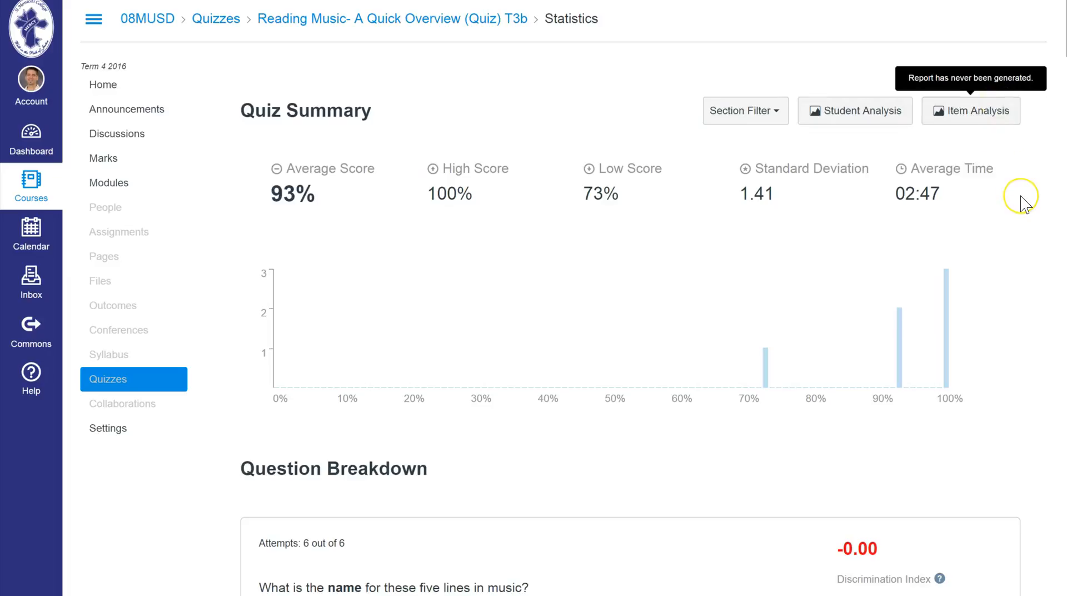
Examine the Question Breakdown for how respondents answered each question, from the five lines through the G clef spaces.
{"action": "scroll", "coordinate": [1023, 201], "scroll_direction": "down", "scroll_amount": 7}
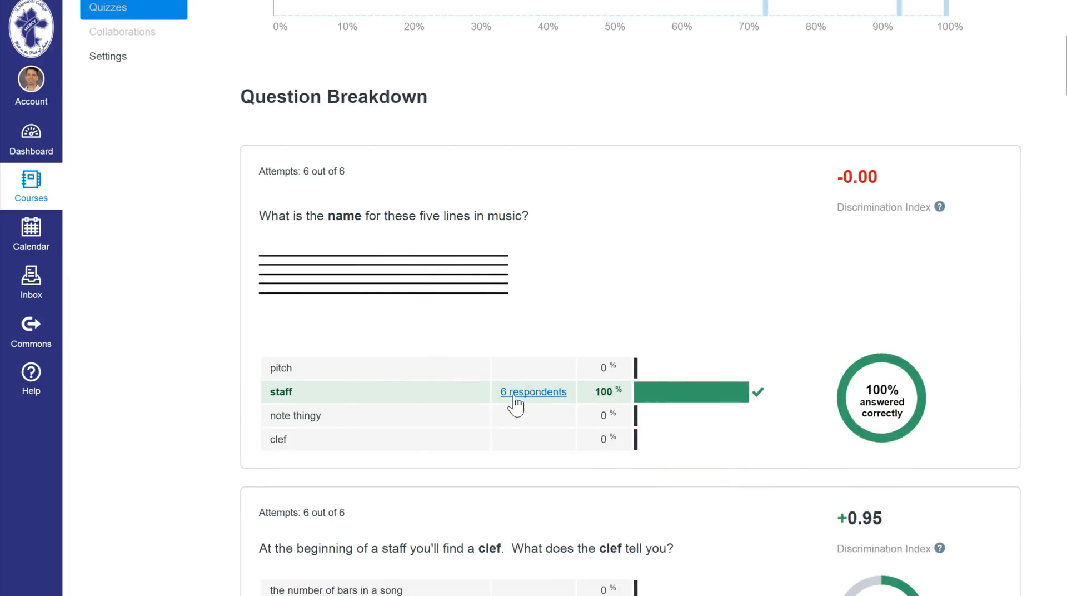
{"action": "scroll", "coordinate": [771, 345], "scroll_direction": "down", "scroll_amount": 5}
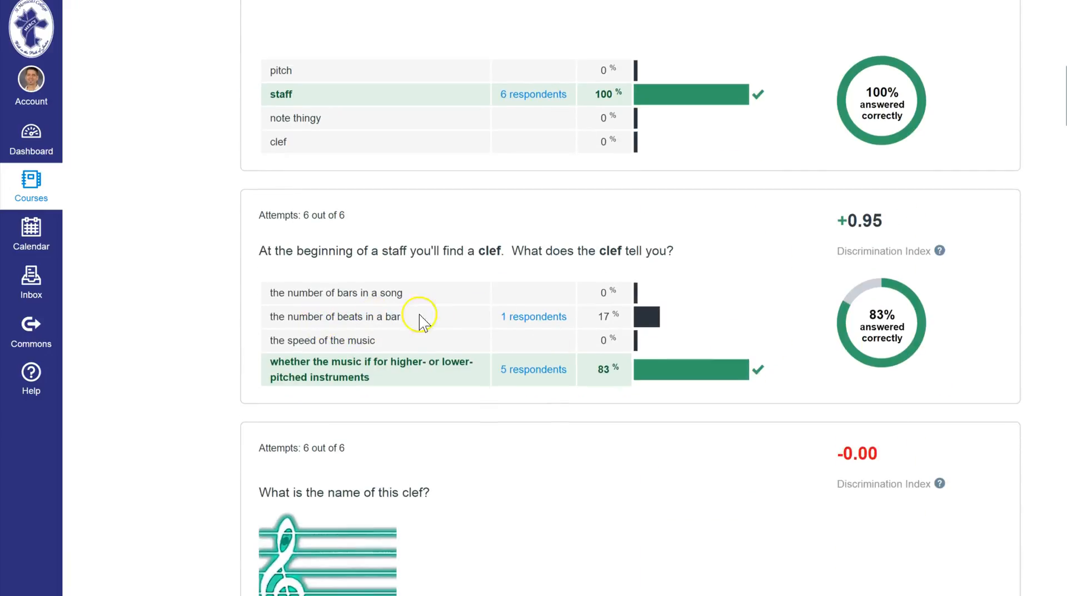
{"action": "scroll", "coordinate": [405, 311], "scroll_direction": "down", "scroll_amount": 6}
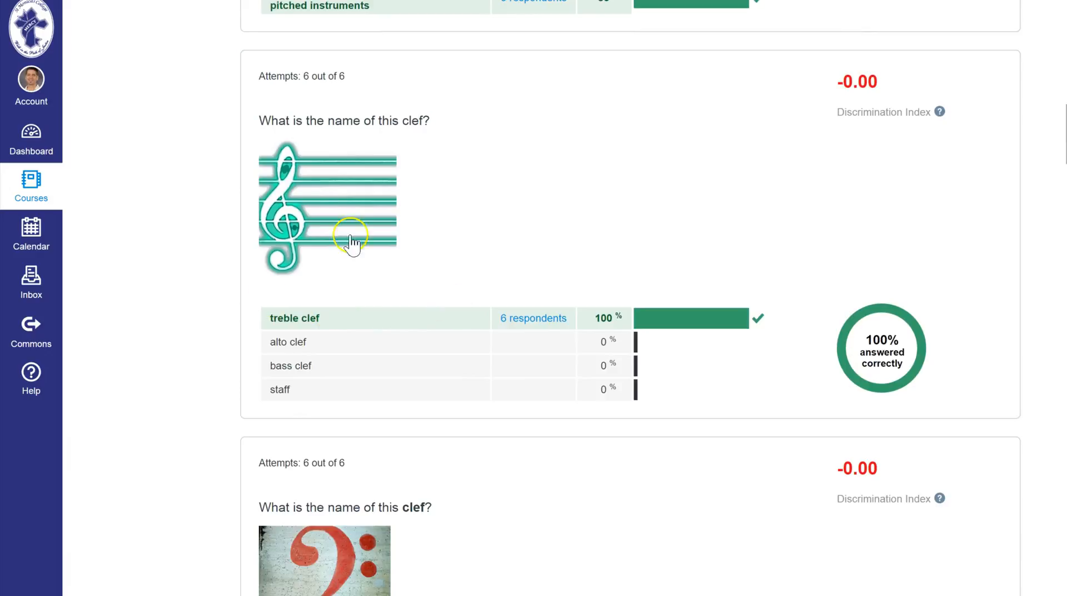
{"action": "scroll", "coordinate": [538, 282], "scroll_direction": "down", "scroll_amount": 11}
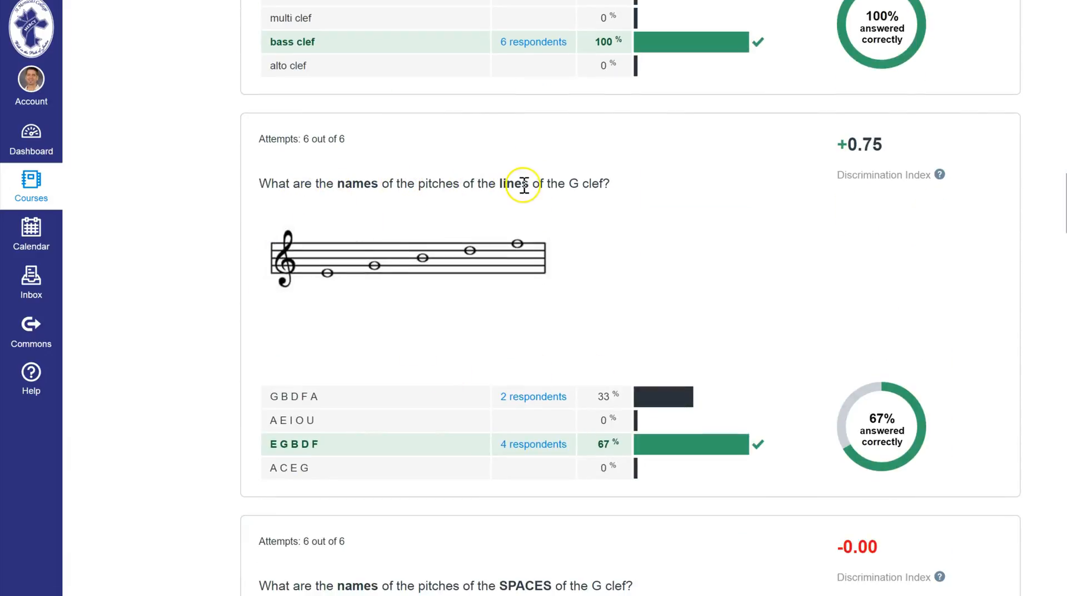
{"action": "scroll", "coordinate": [590, 305], "scroll_direction": "down", "scroll_amount": 4}
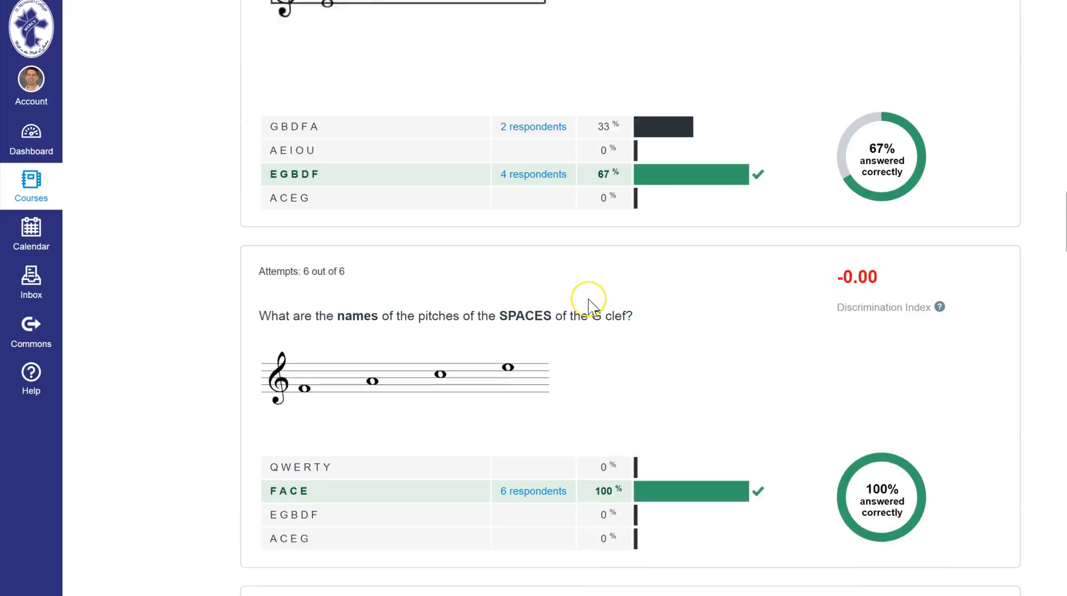
{"action": "scroll", "coordinate": [593, 307], "scroll_direction": "down", "scroll_amount": 2}
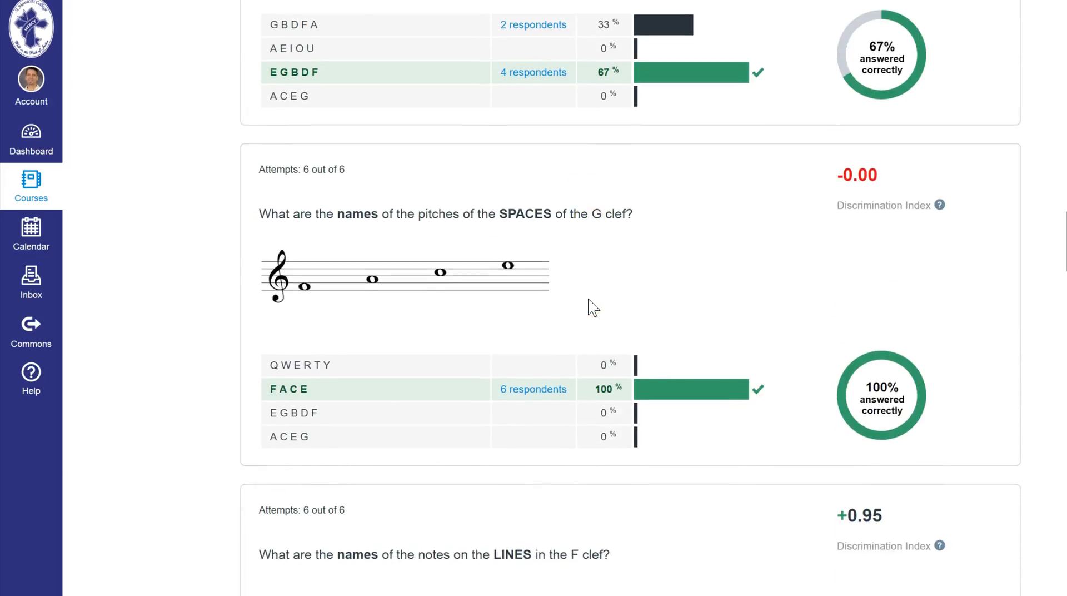
{"action": "scroll", "coordinate": [593, 307], "scroll_direction": "up", "scroll_amount": 2}
{"action": "scroll", "coordinate": [593, 307], "scroll_direction": "up", "scroll_amount": 20}
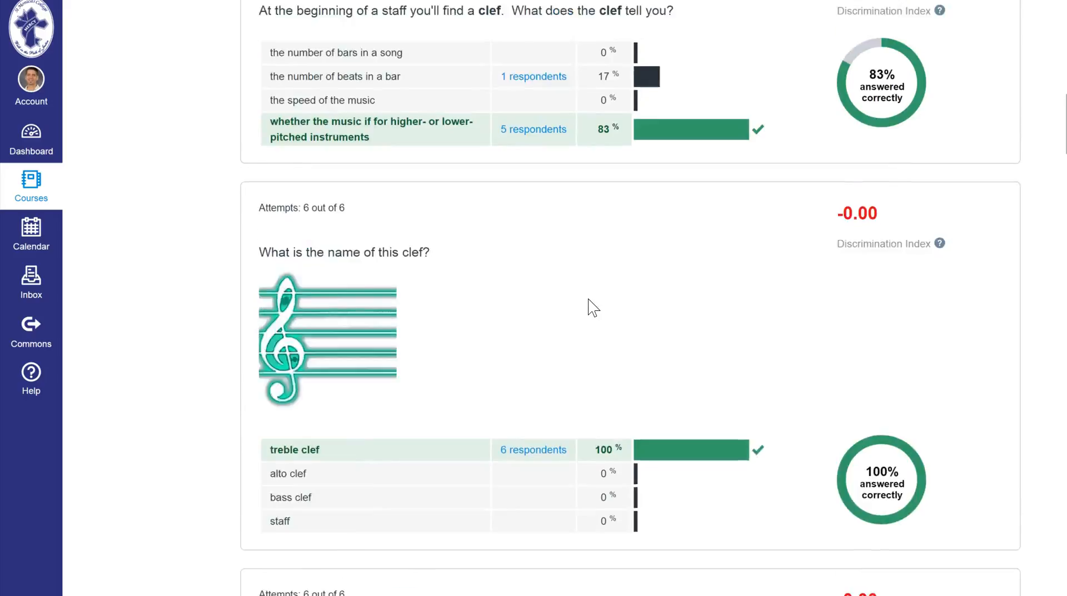